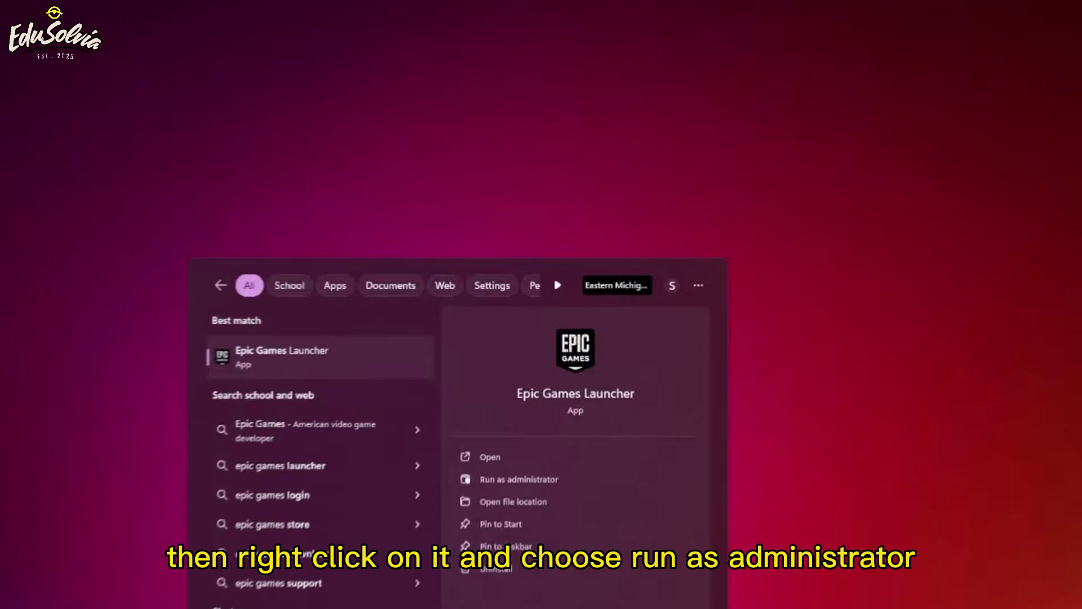
Bring up the context menu for the Epic Games Launcher search result
{"action": "right_click", "coordinate": [321, 355]}
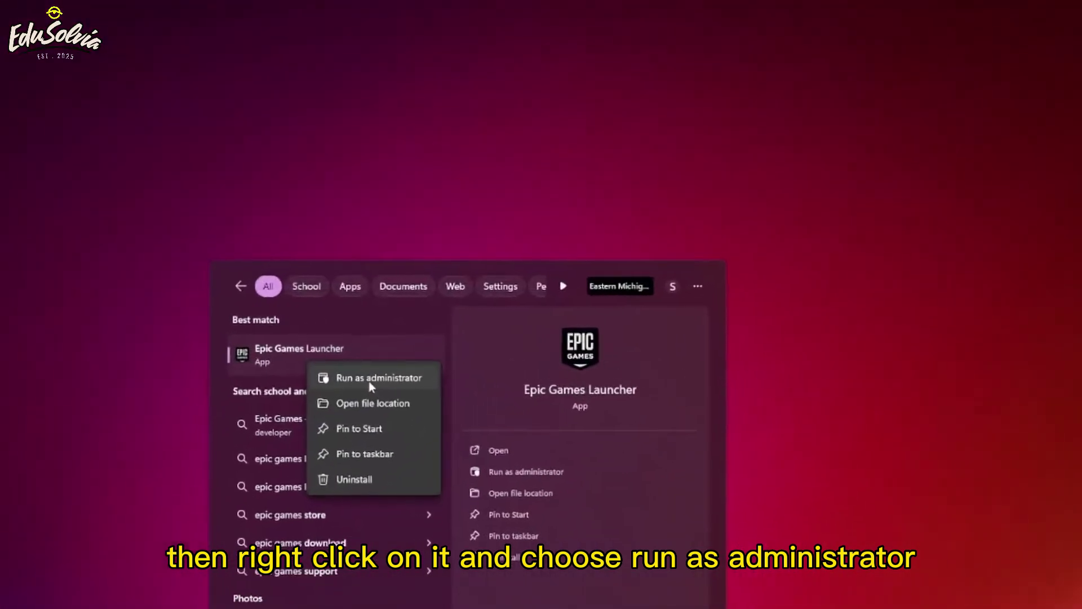
Run Epic Games Launcher as administrator and verify Fortnite's game files
{"action": "left_click", "coordinate": [379, 379]}
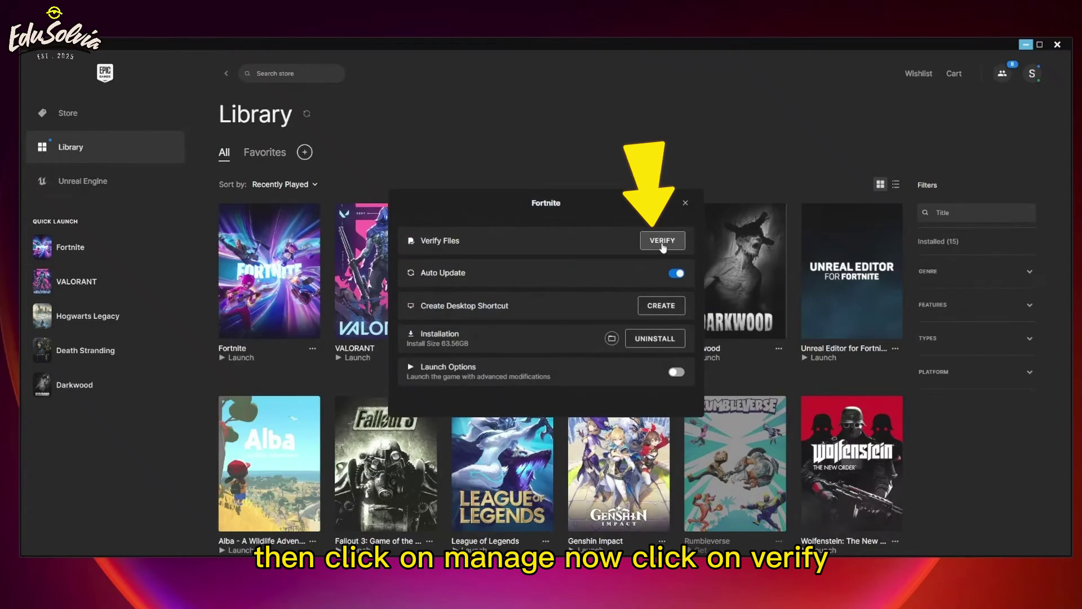
{"action": "left_click", "coordinate": [663, 246]}
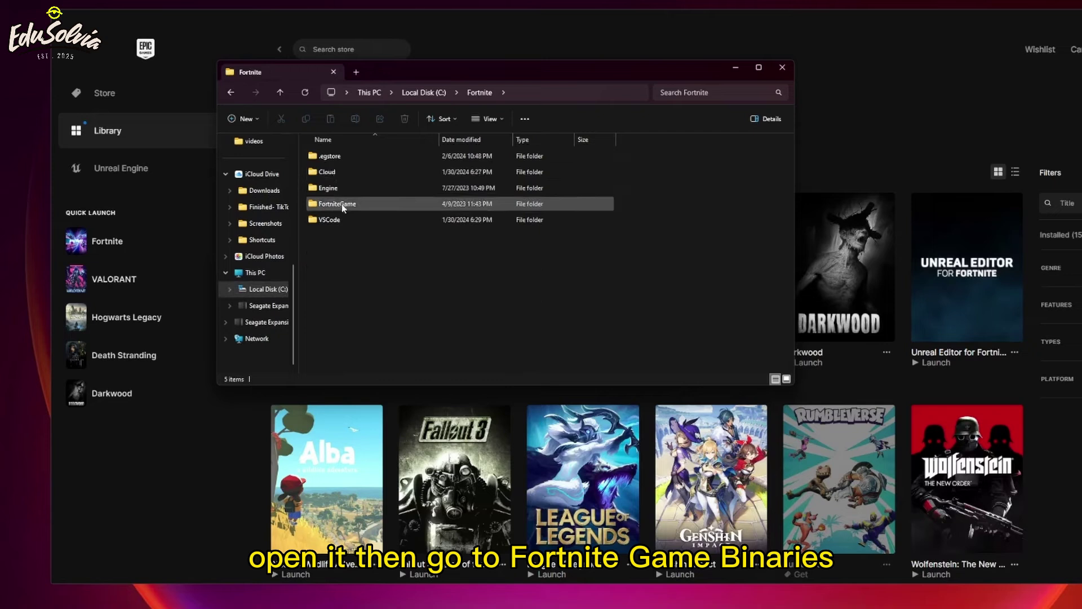
Browse into FortniteGame\Binaries\Win64 in Fortnite's install folder
{"action": "double_click", "coordinate": [341, 207]}
{"action": "double_click", "coordinate": [330, 157]}
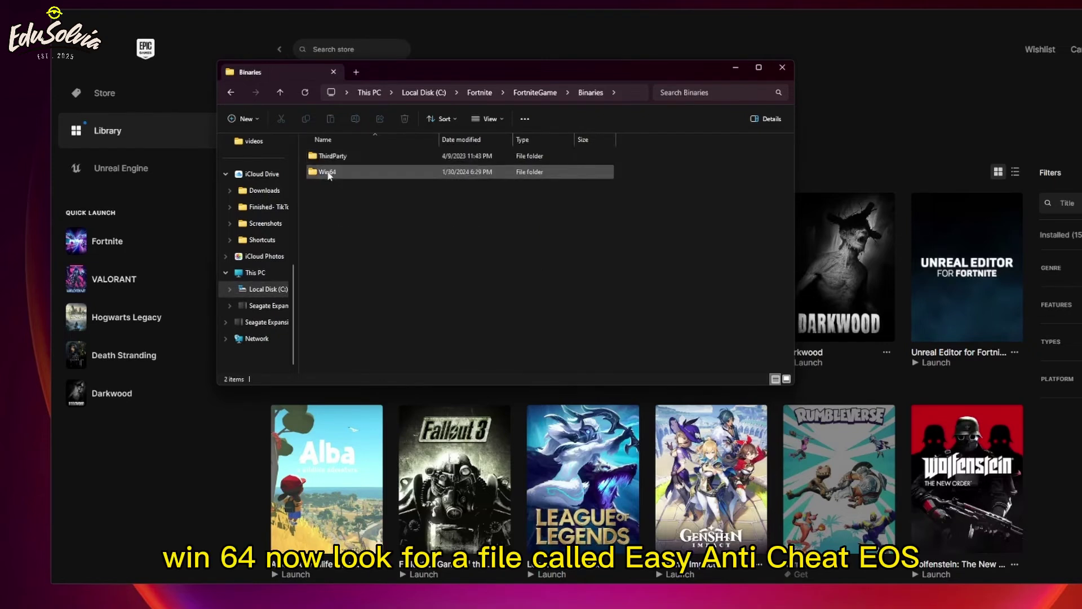
{"action": "double_click", "coordinate": [328, 173]}
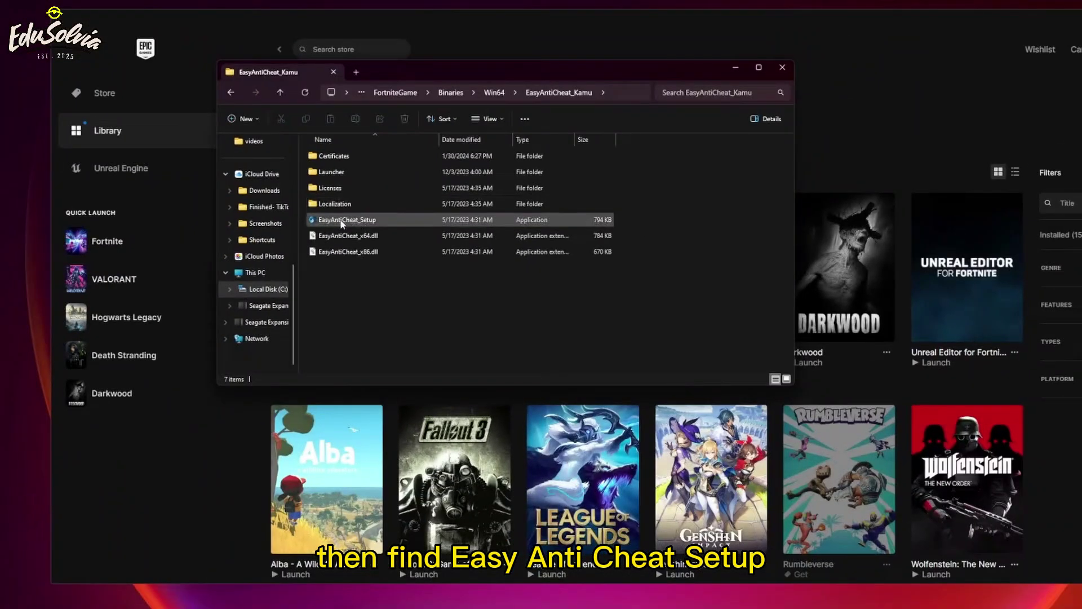
Run EasyAntiCheat_Setup as administrator and choose Repair Service
{"action": "right_click", "coordinate": [342, 223]}
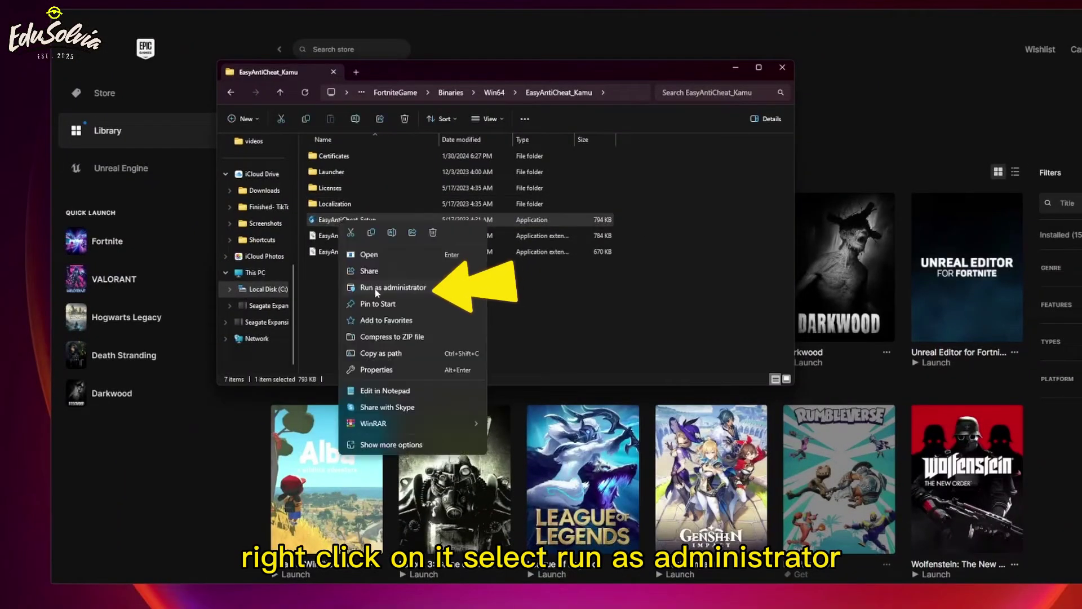
{"action": "left_click", "coordinate": [374, 288]}
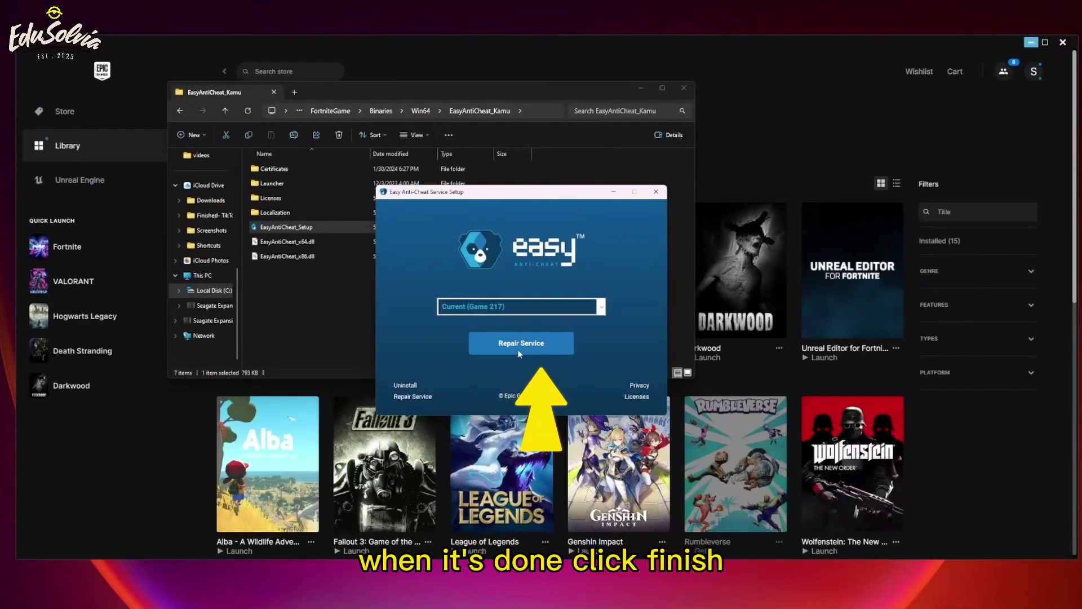
{"action": "left_click", "coordinate": [519, 347]}
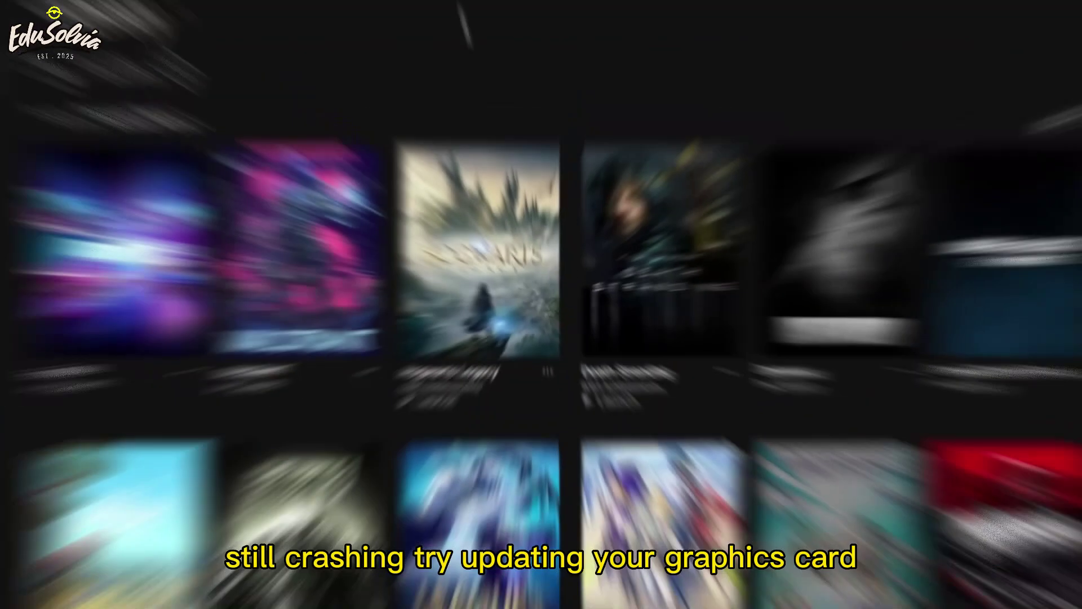